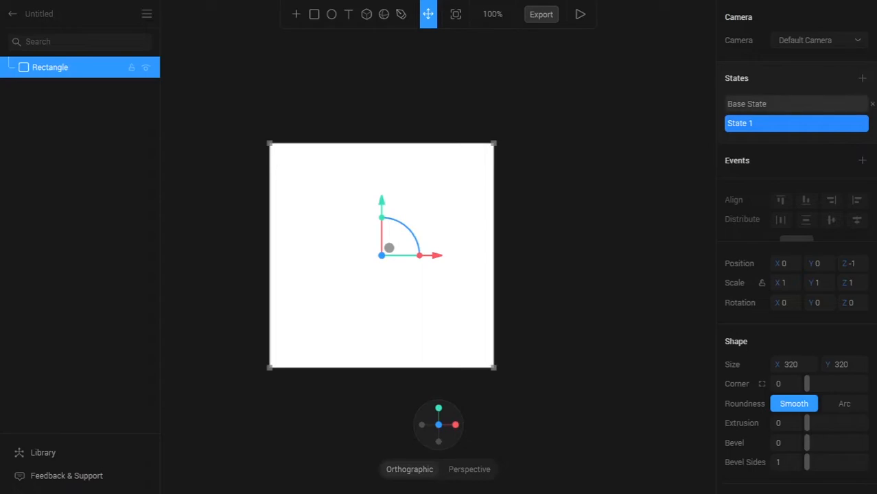
- In the rectangle's State 1, stretch it horizontally to an X scale of about 2.51 and flatten its Y scale to about 0.52
left_click(796, 104)
left_click(796, 123)
left_click(797, 104)
left_click(796, 123)
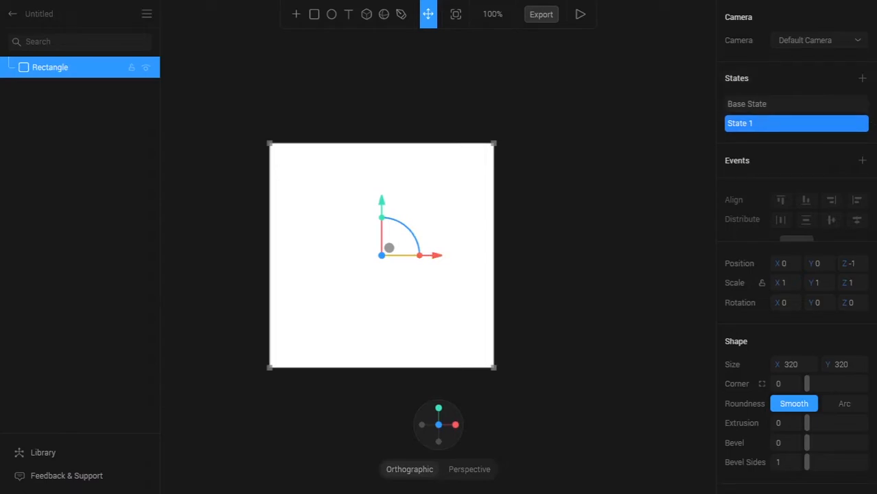
left_click_drag(420, 255, 517, 255)
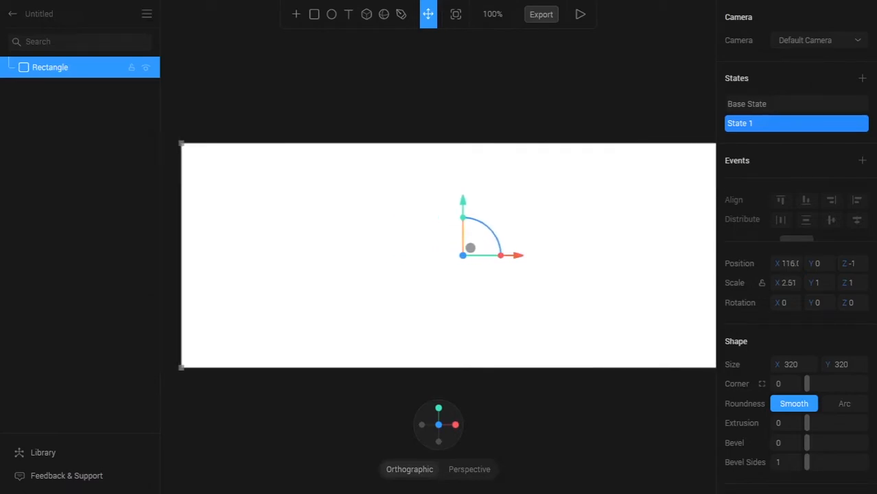
left_click_drag(463, 218, 463, 234)
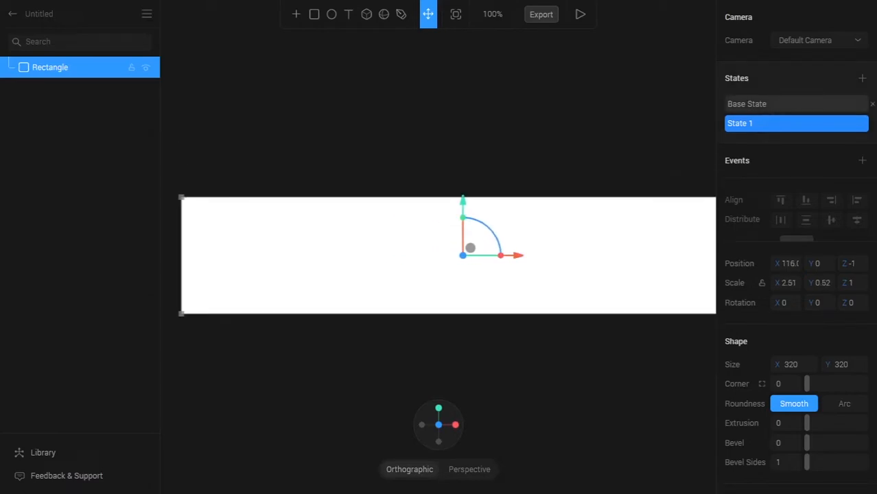
- Add State 2 to the rectangle and stretch it vertically to a Y scale of about 2.56
left_click(796, 103)
scroll(447, 255, "down", 2)
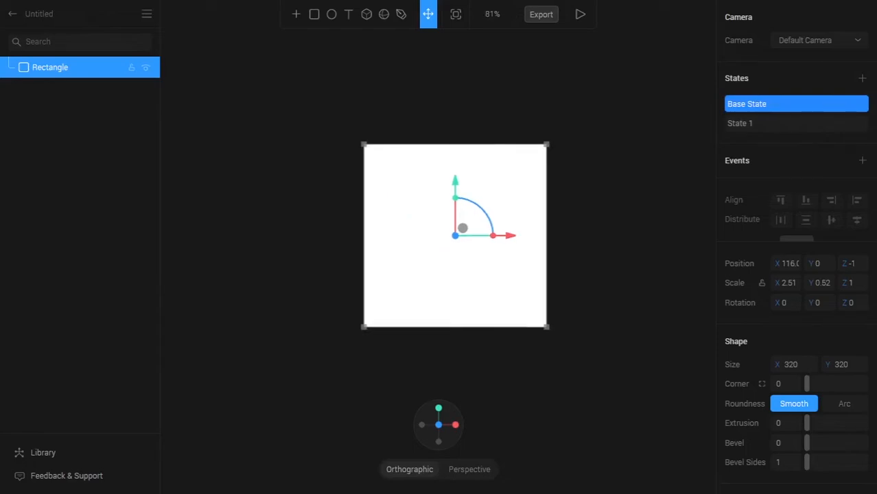
left_click(796, 124)
scroll(439, 247, "down", 2)
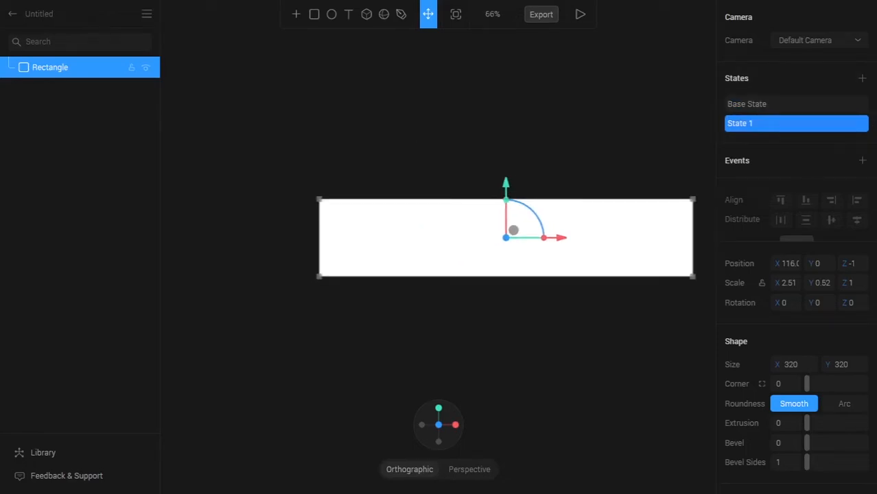
middle_click_drag(506, 238, 441, 248)
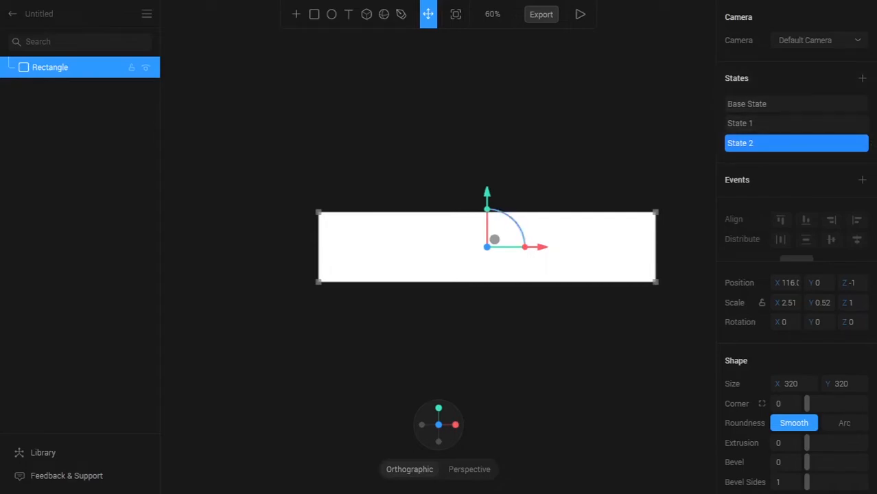
left_click_drag(486, 209, 487, 61)
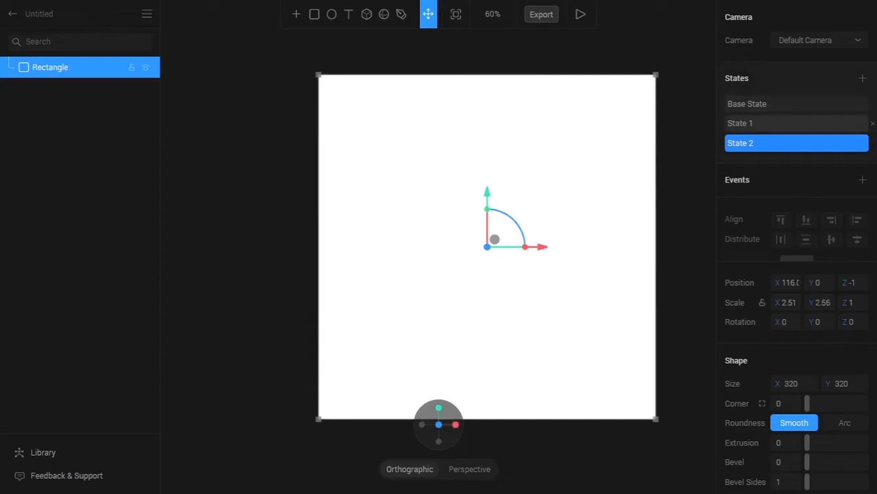
- Compare the rectangle's Base State, State 1 and State 2, ending on the Base State
left_click(789, 123)
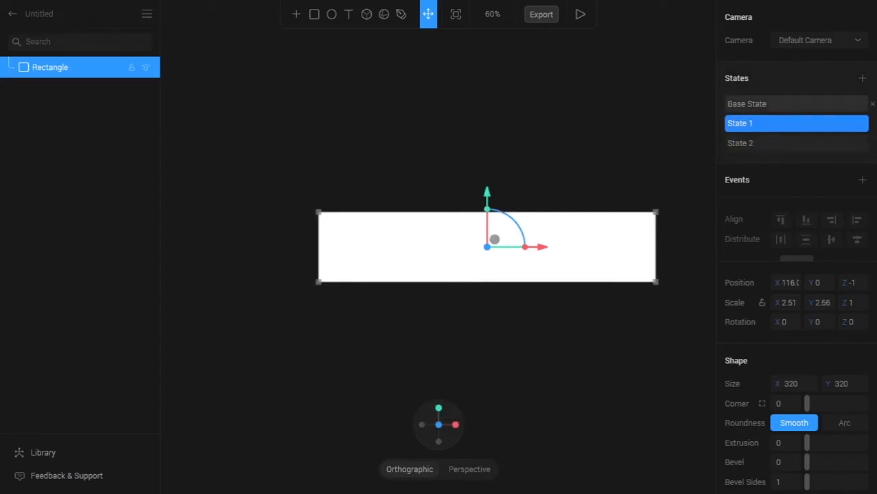
left_click(789, 104)
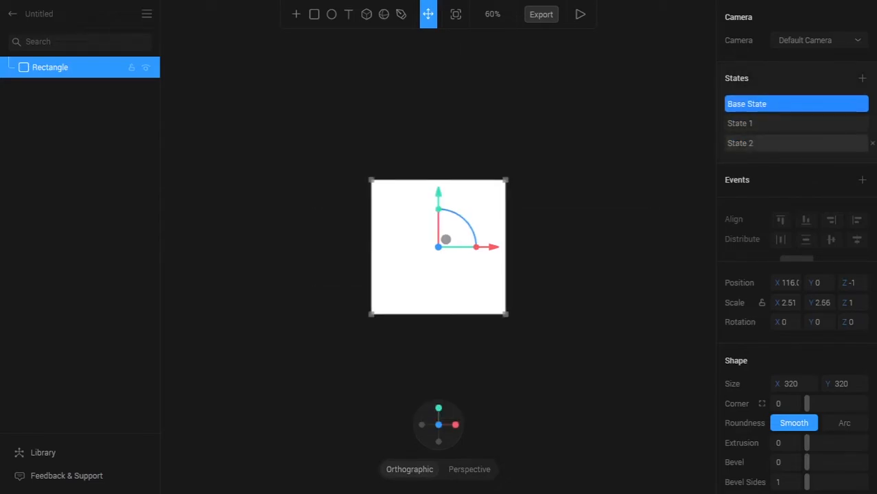
left_click(789, 142)
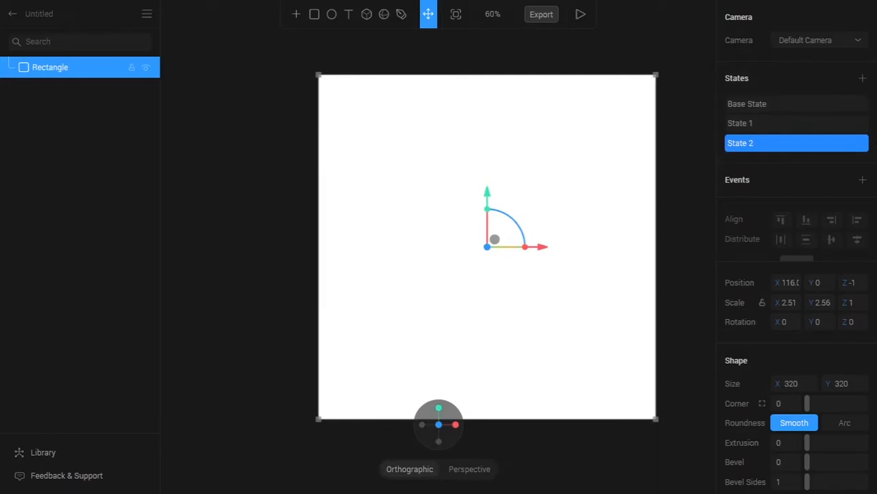
left_click(789, 103)
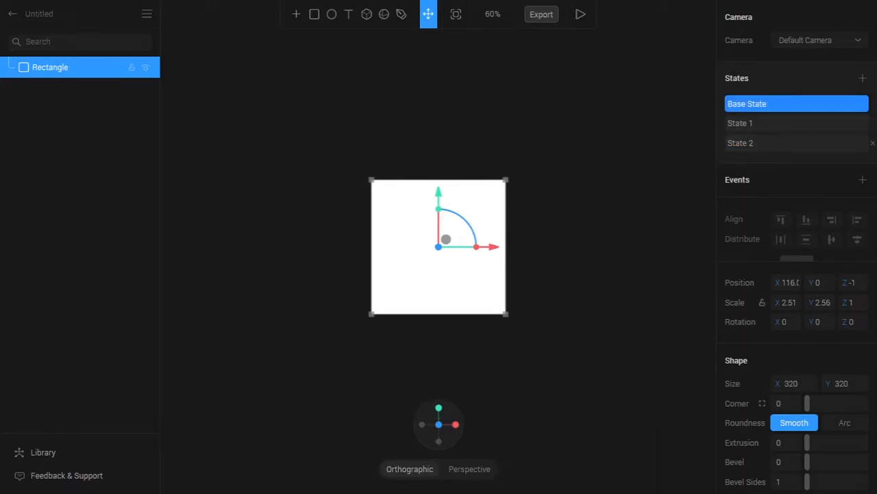
left_click(789, 123)
left_click(789, 143)
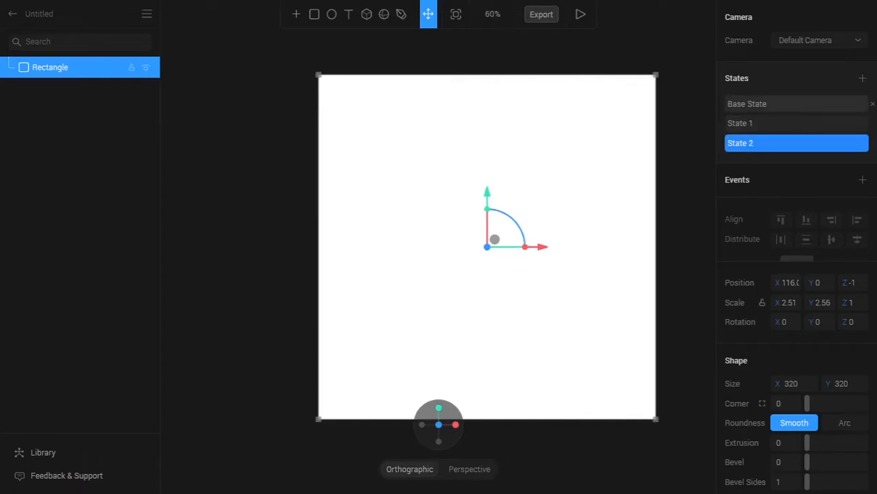
left_click(789, 104)
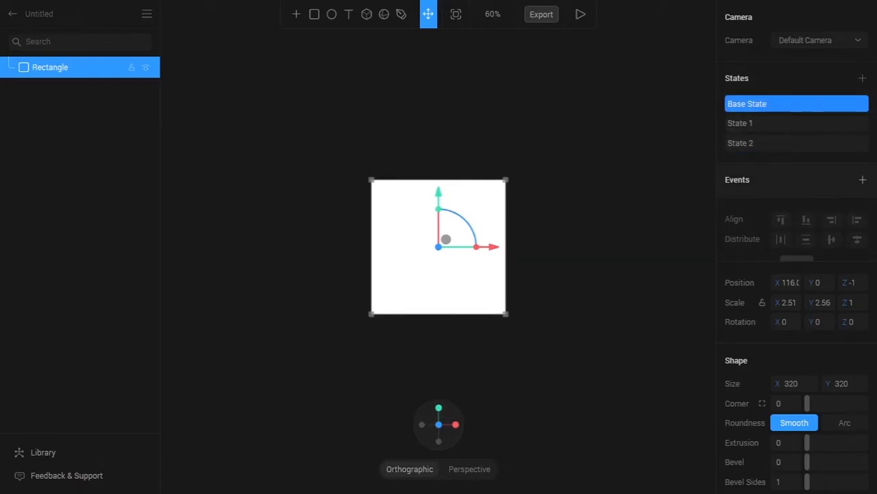
- Add a Mouse Down event to the rectangle that transitions the Rectangle object to State 1
left_click(862, 180)
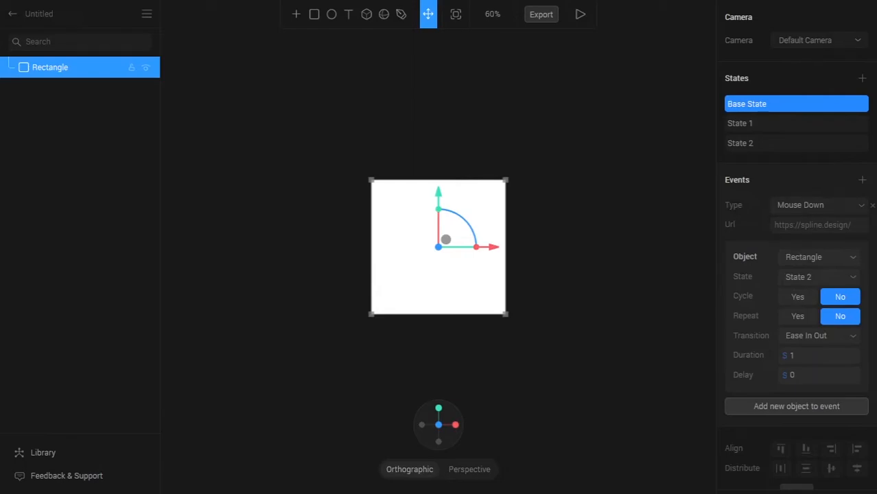
left_click(818, 204)
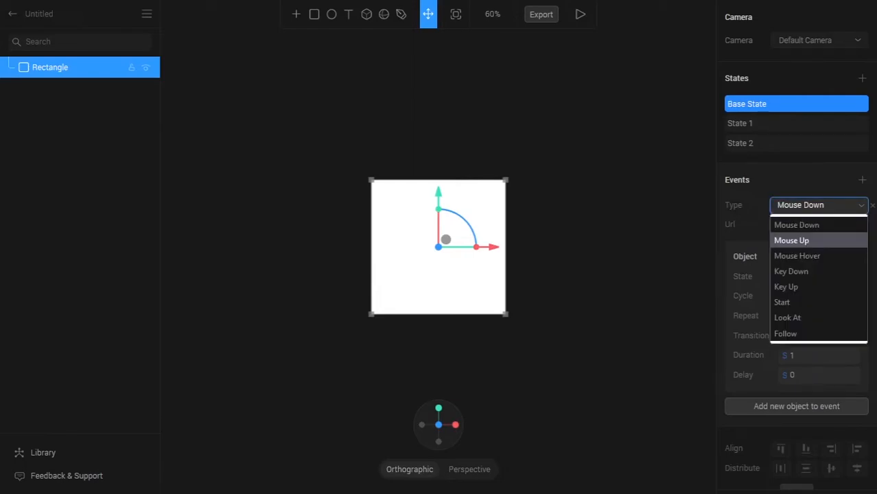
key("Escape")
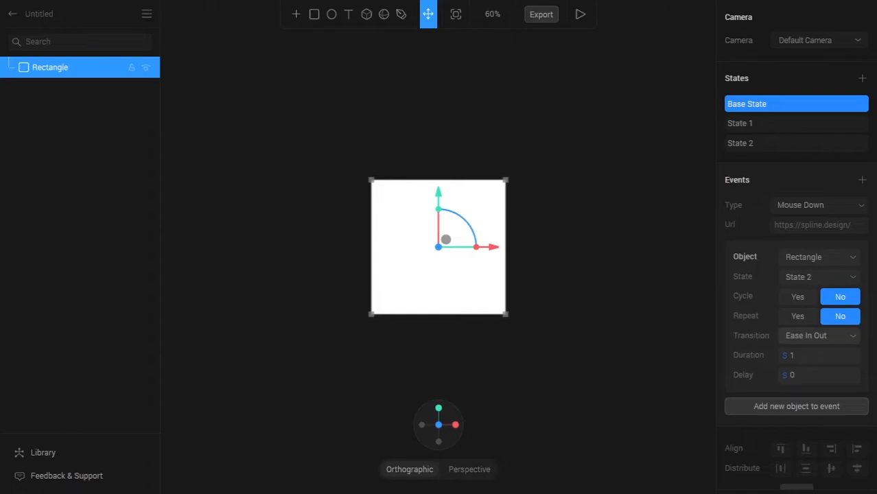
left_click(819, 257)
left_click(820, 292)
left_click(819, 277)
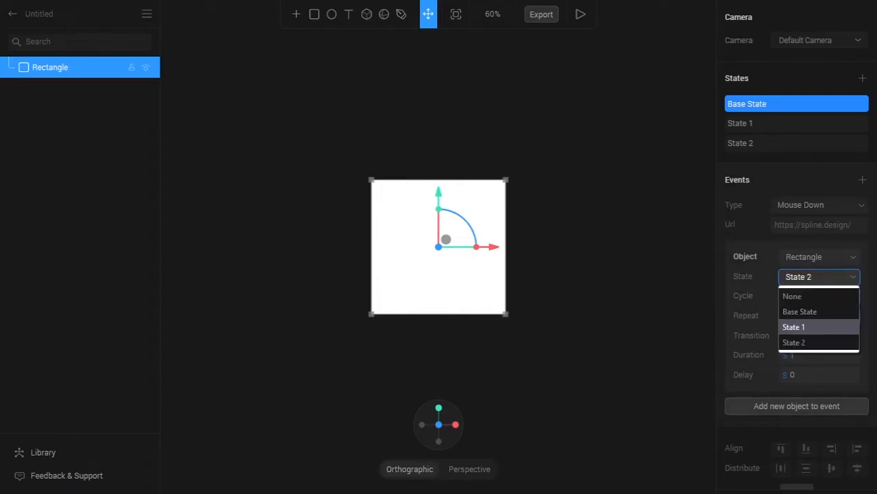
left_click(819, 327)
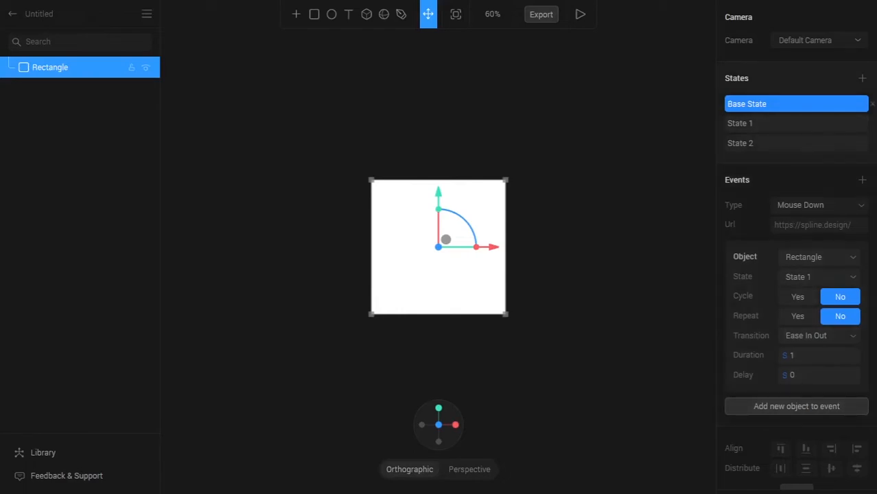
- Compare the rectangle's State 1 with its Base State and examine the event's transition options
left_click(789, 123)
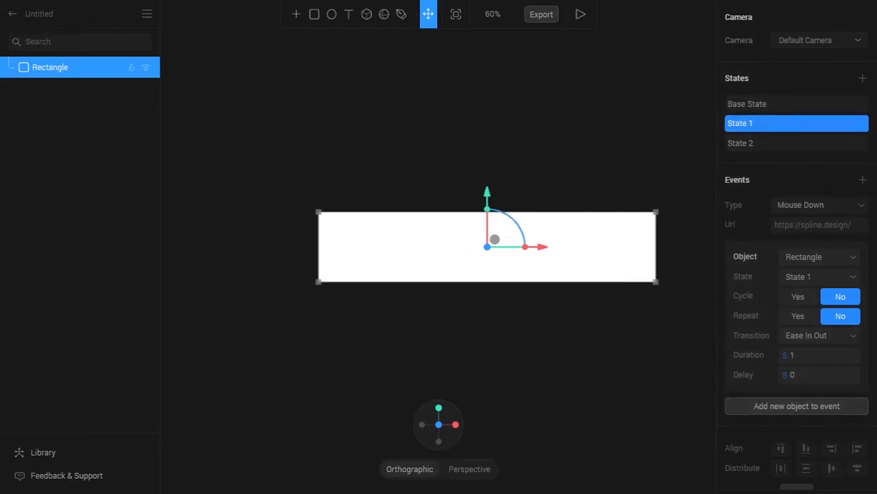
left_click(790, 103)
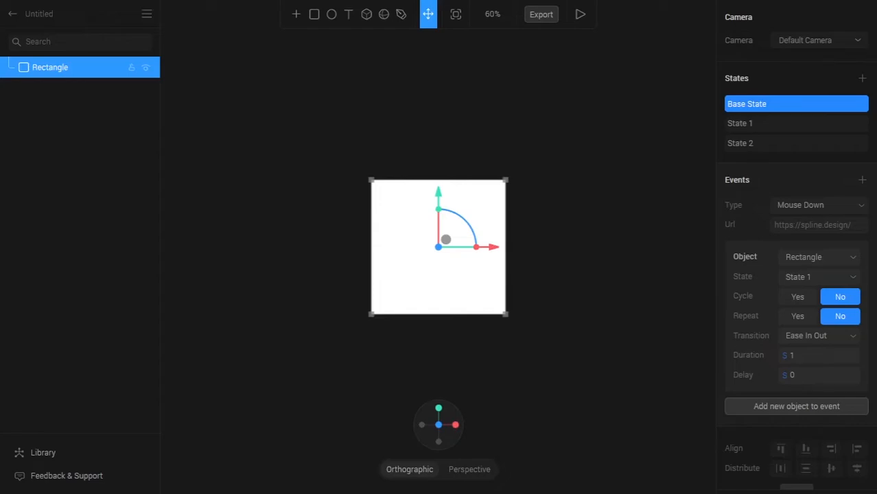
left_click(819, 336)
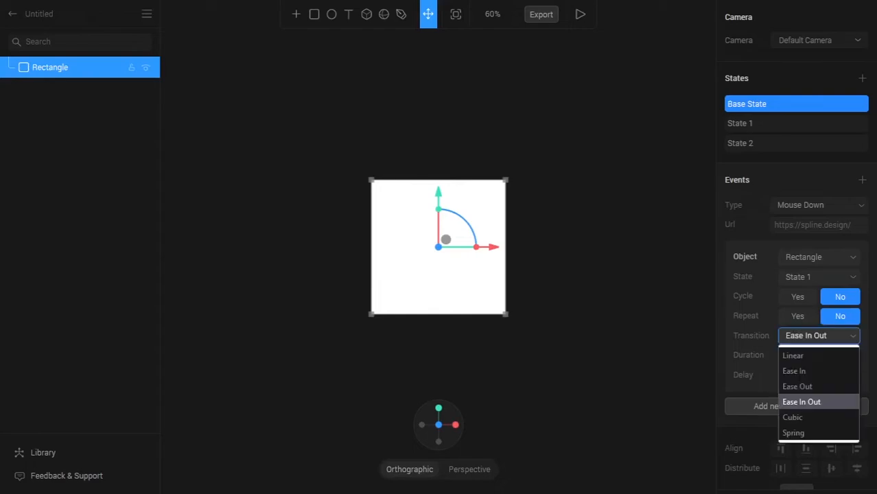
left_click(819, 356)
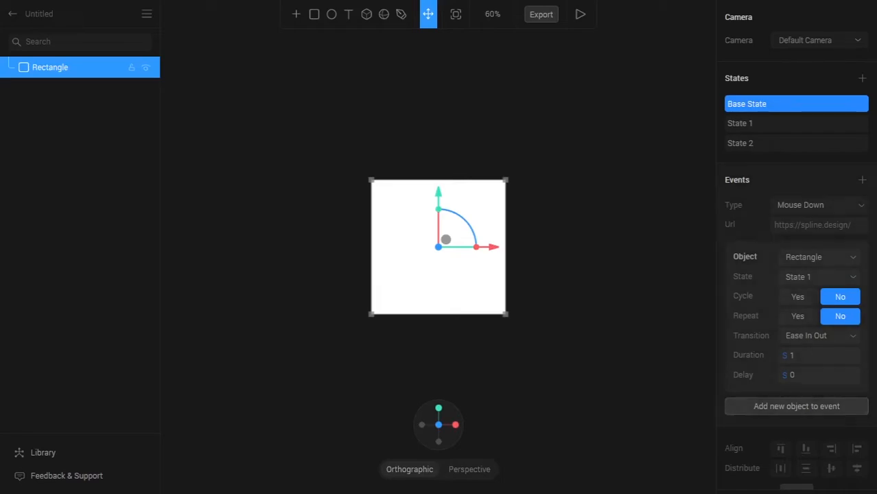
- Add a second object to the event, draw a circle about 302 wide beyond the rectangle's upper-right corner, and make the Ellipse that object
left_click(796, 406)
scroll(817, 370, "down", 2)
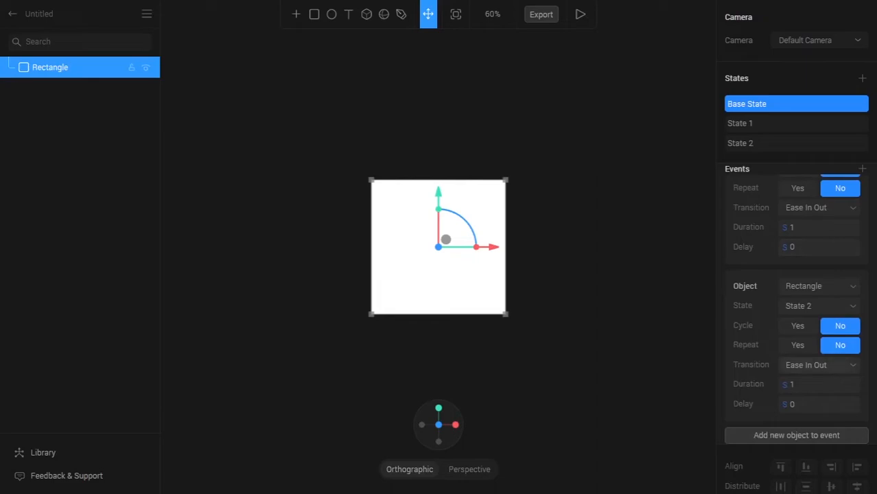
key("o")
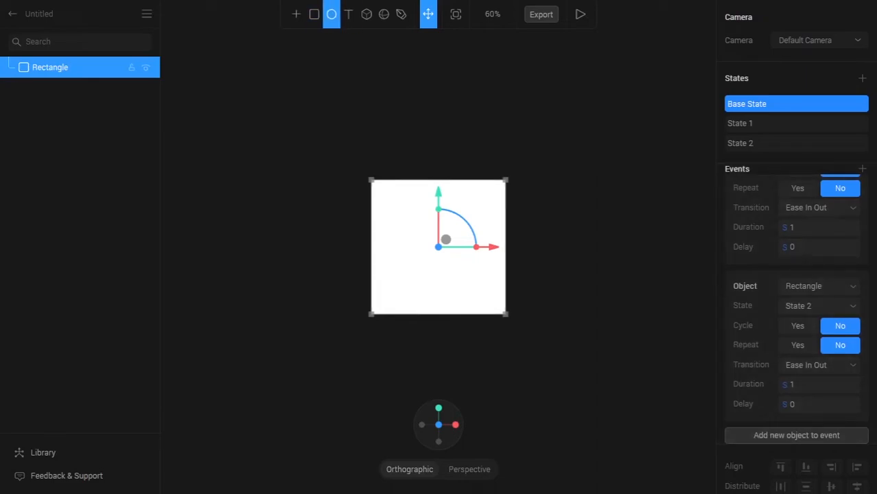
left_click_drag(479, 88, 613, 187)
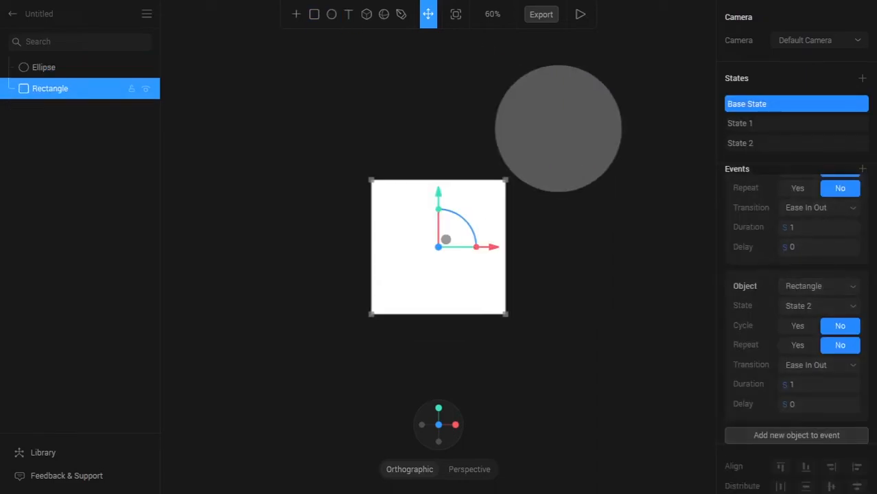
left_click(817, 286)
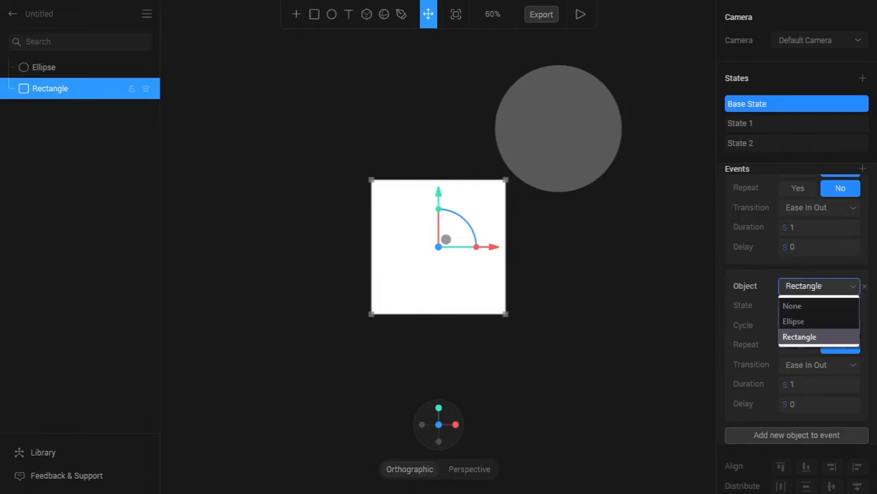
left_click(803, 319)
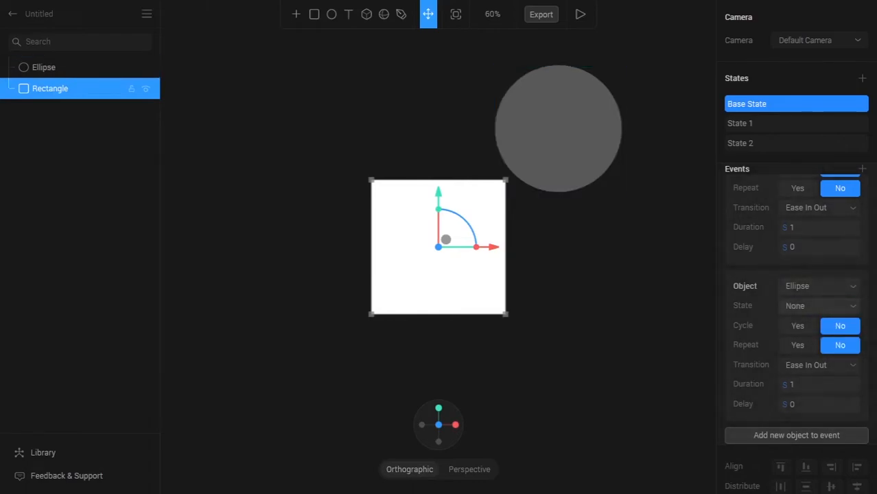
- Add State 1 to the ellipse and shrink it uniformly to a scale of about 0.41 in that state
left_click(558, 128)
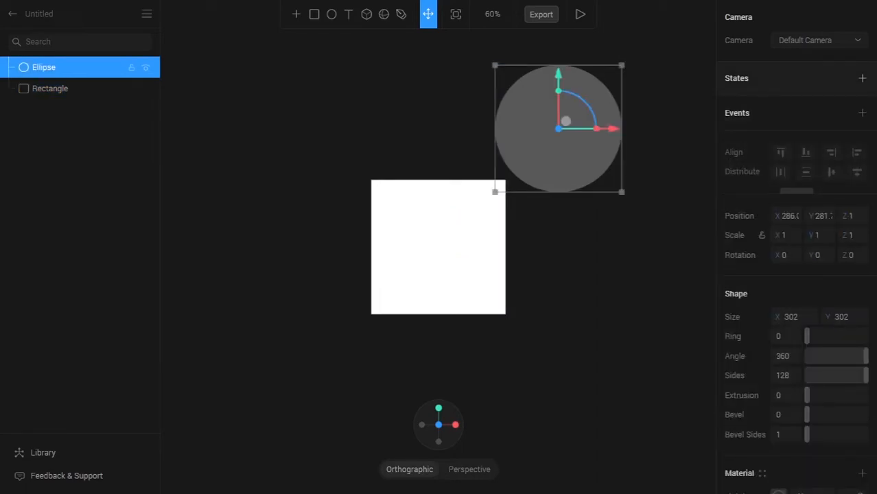
left_click(862, 78)
left_click(754, 104)
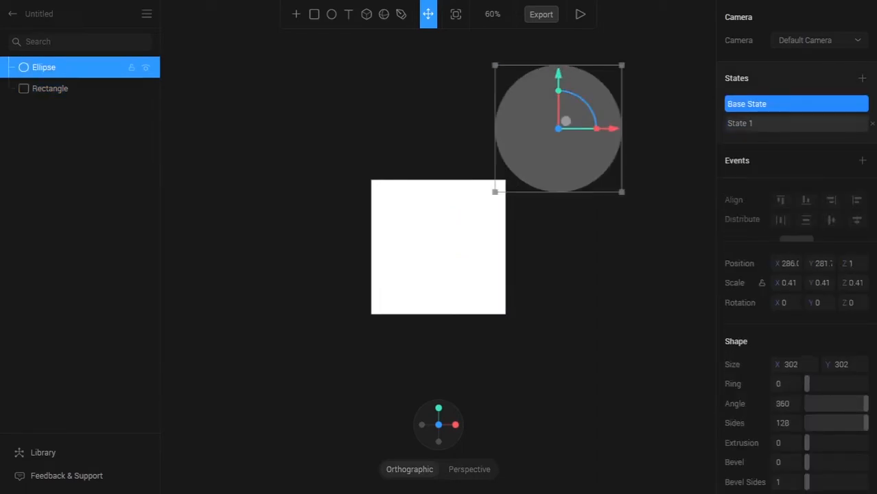
left_click(755, 123)
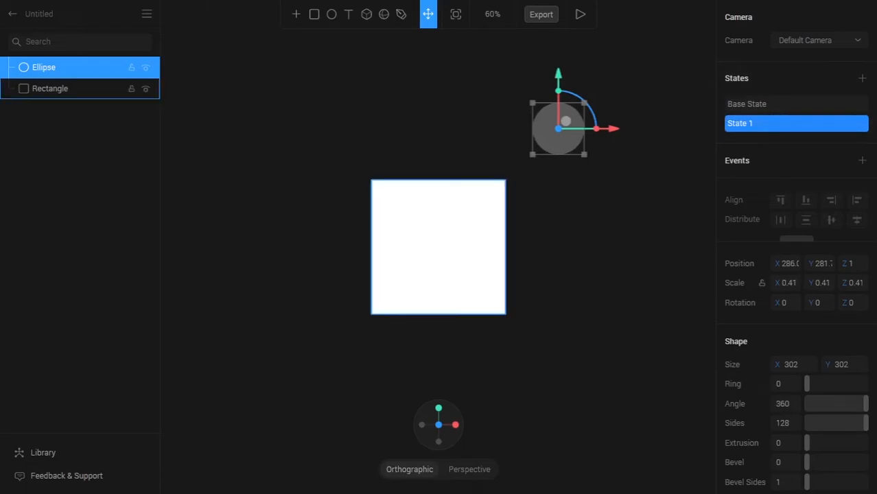
- In the rectangle's Mouse Down event, set the Ellipse object's target state to State 1
left_click(437, 246)
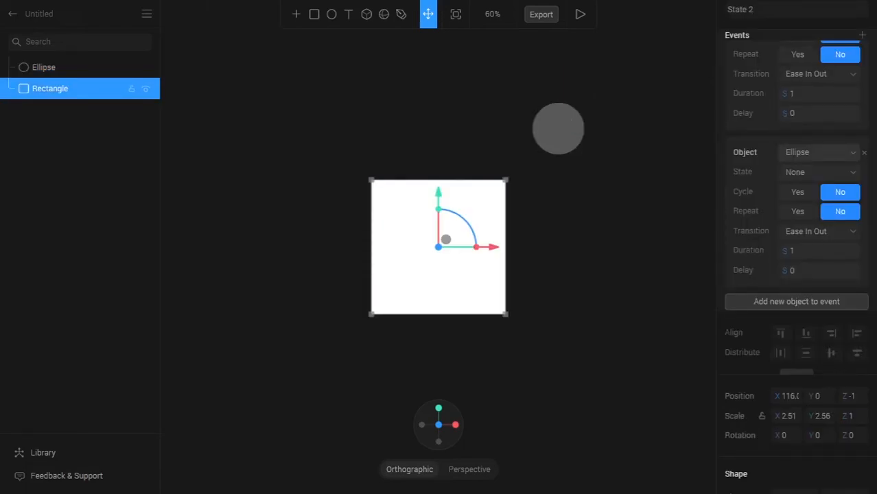
left_click(820, 171)
left_click(803, 222)
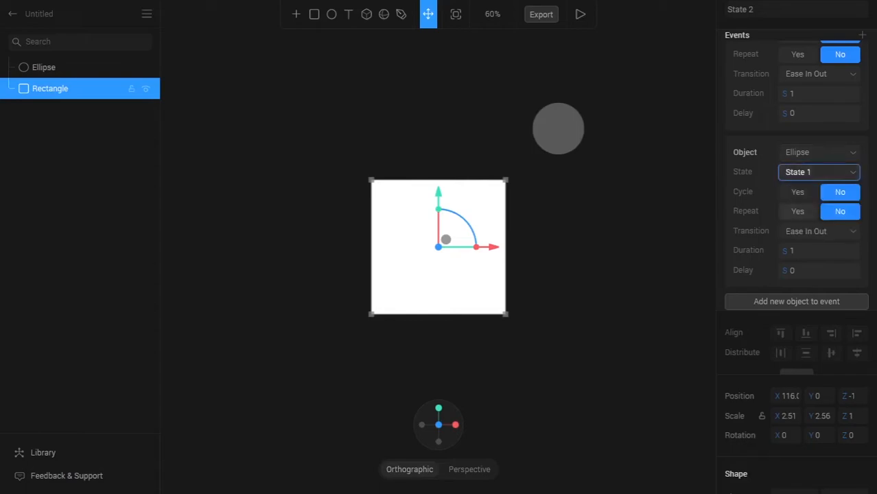
- Play the scene in presentation mode to test the rectangle's Mouse Down event
scroll(802, 223, "up", 5)
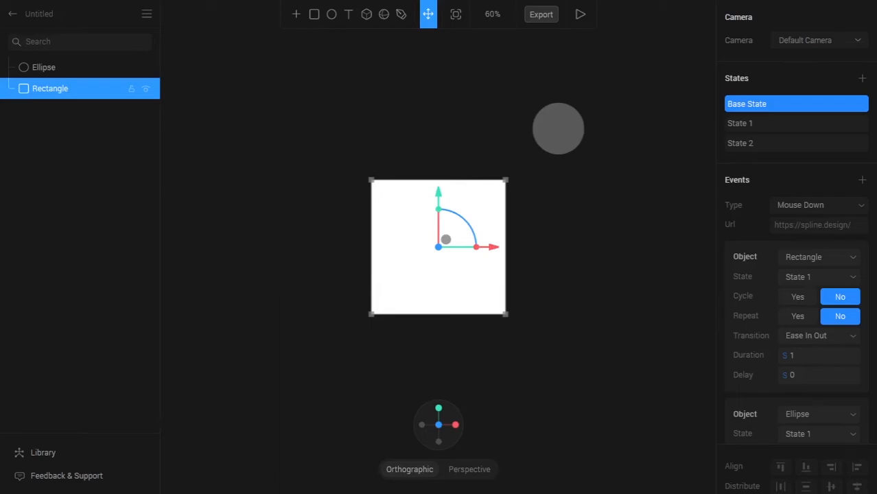
left_click(579, 14)
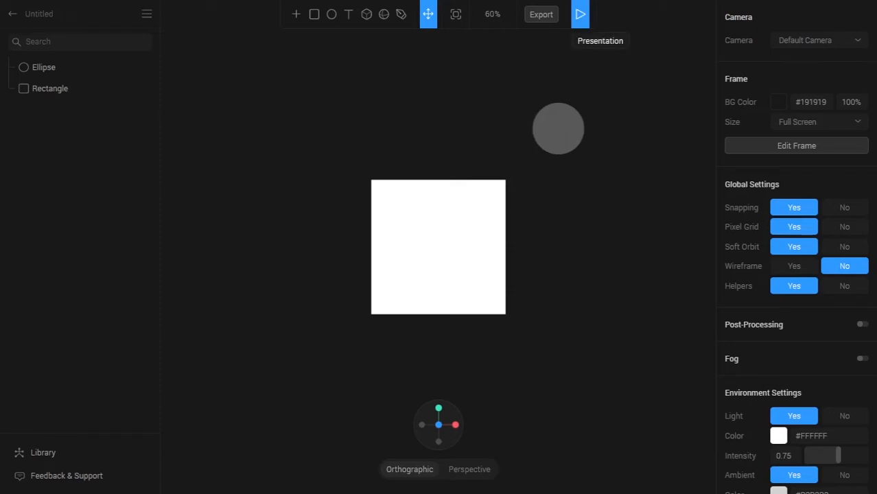
left_click(580, 14)
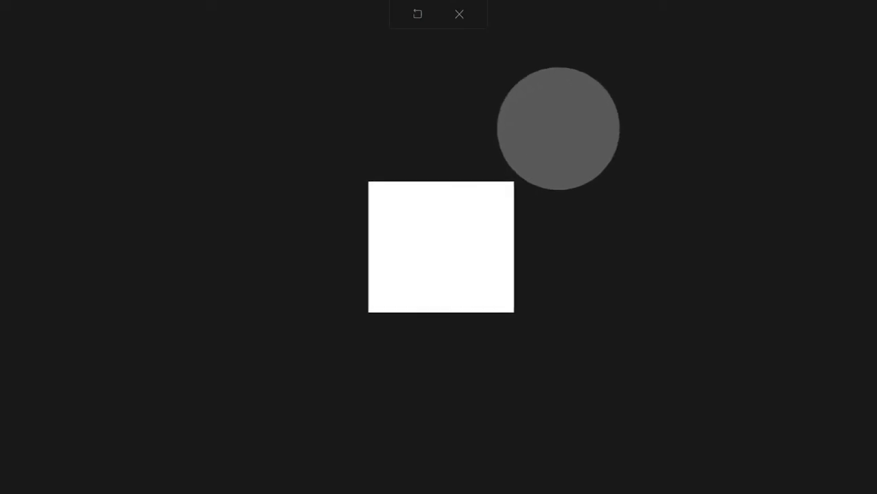
- Enable Cycle and Repeat for the rectangle in its Mouse Down event and test the animation in presentation mode
key("Escape")
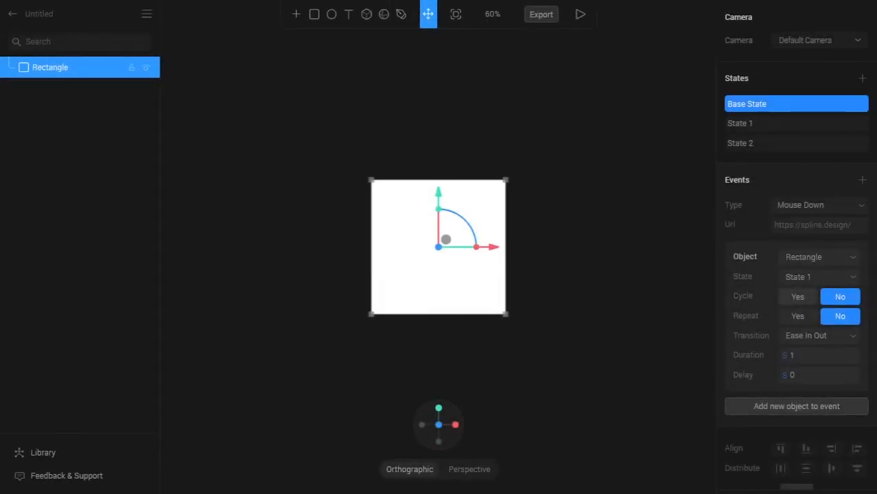
left_click(797, 297)
left_click(580, 14)
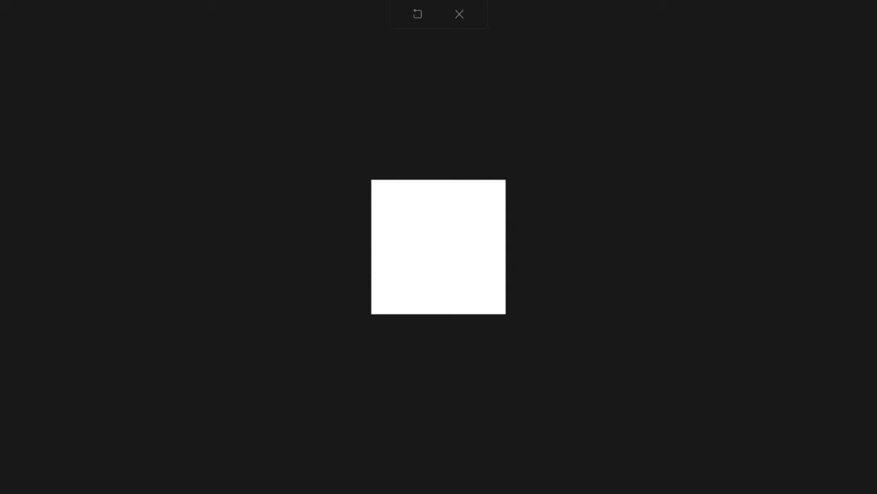
key("Escape")
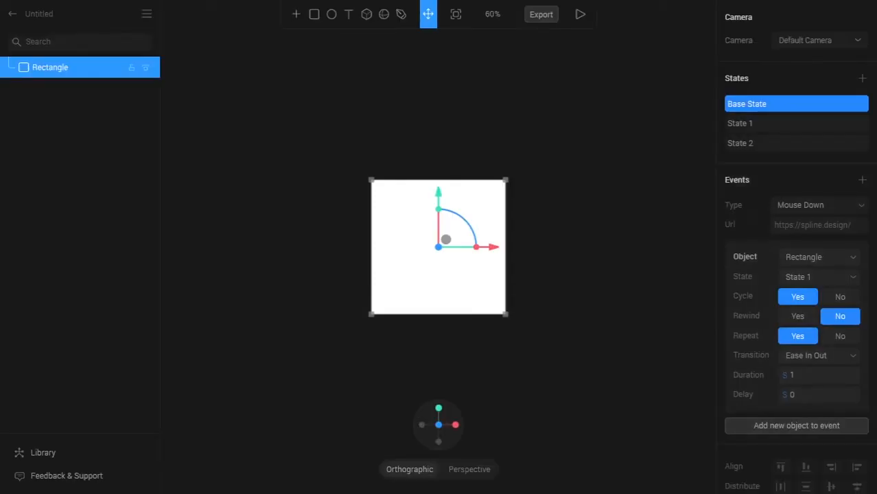
left_click(580, 13)
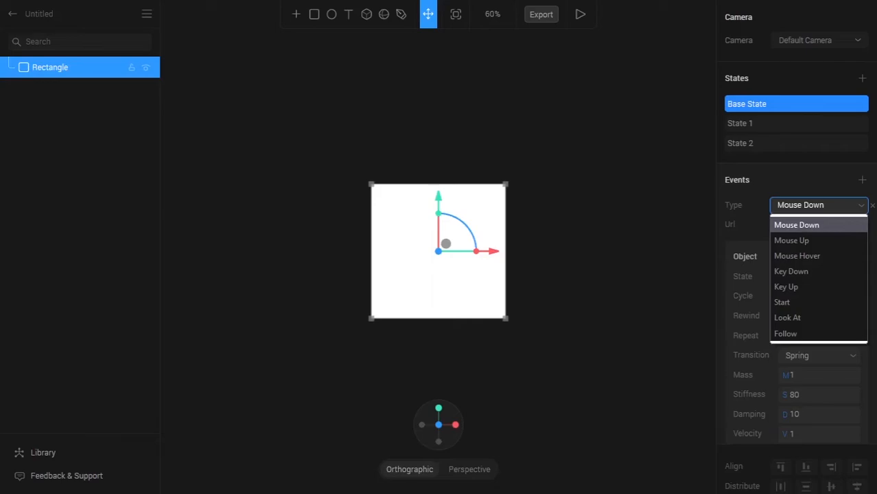
- Change the rectangle's event type to Mouse Hover and test it in presentation mode
key("Down")
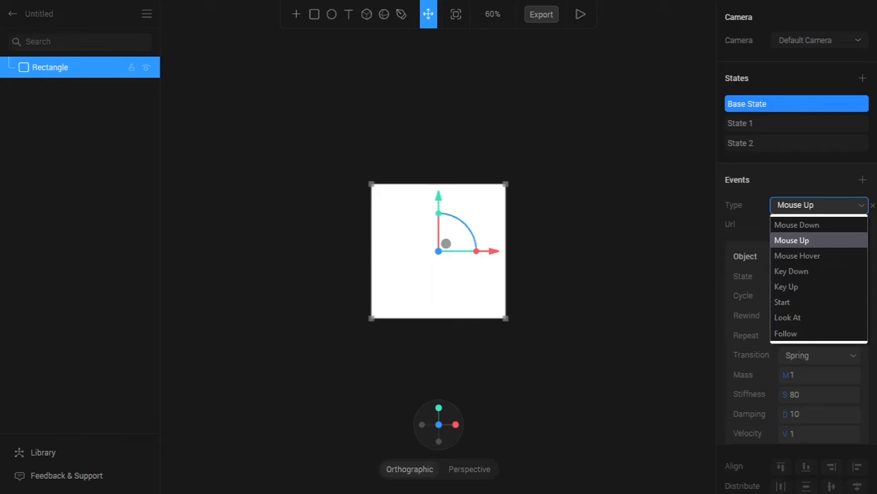
key("Down")
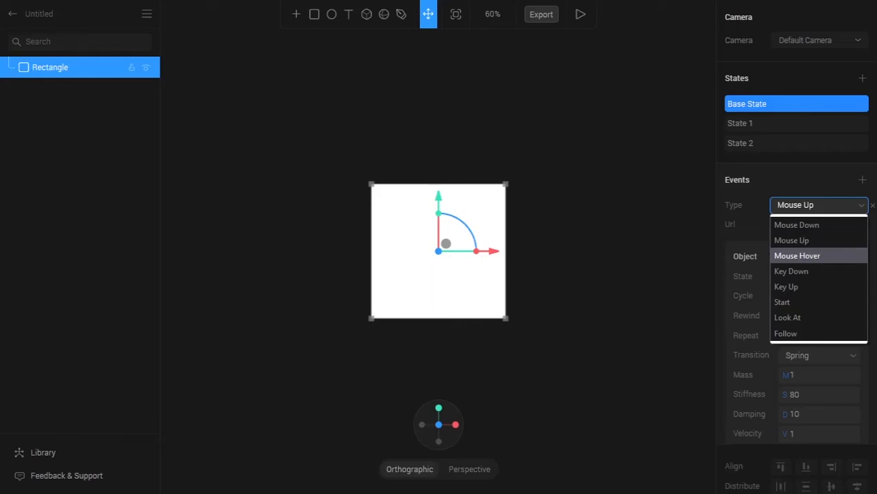
key("Return")
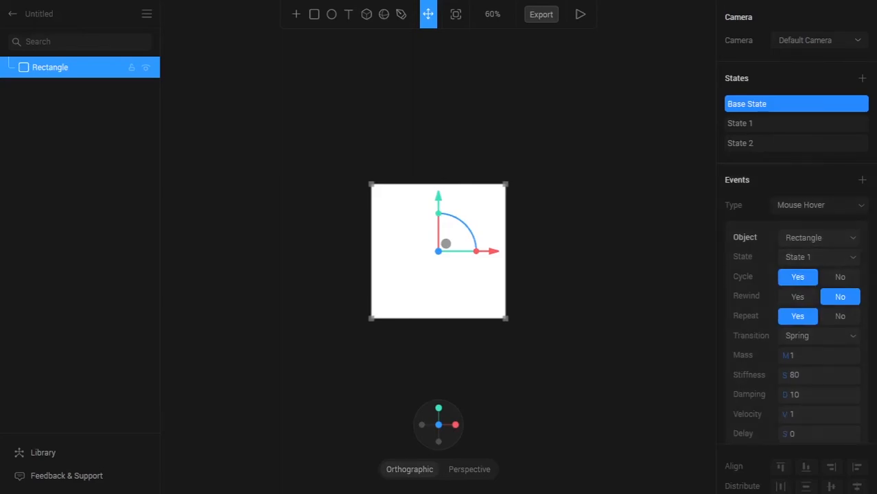
left_click(580, 14)
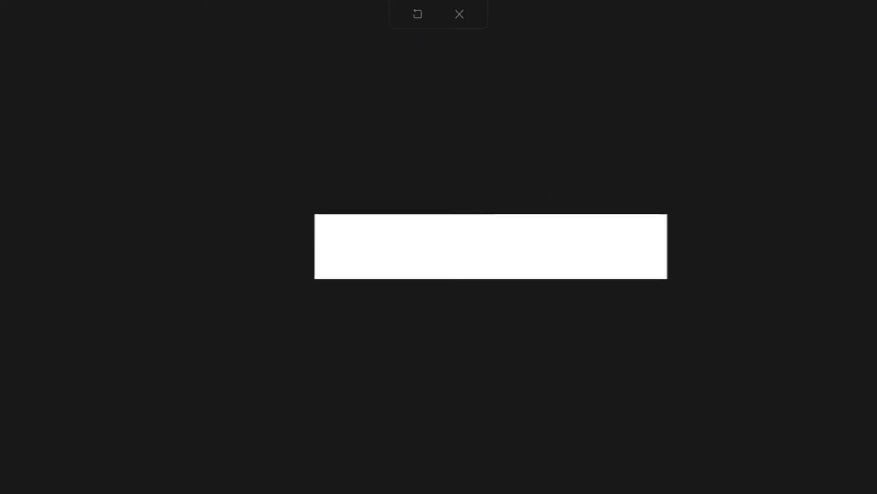
left_click(459, 13)
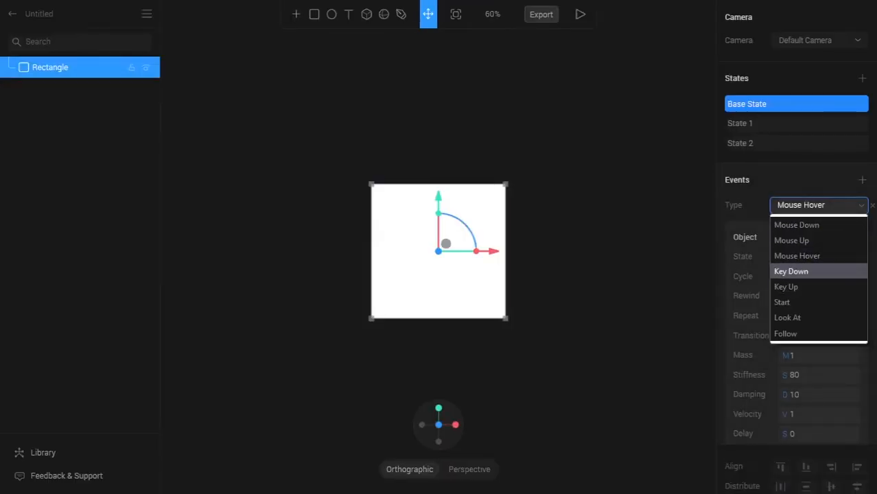
- Change the rectangle's event type to Key Down with the trigger key b and test it in presentation mode
left_click(810, 271)
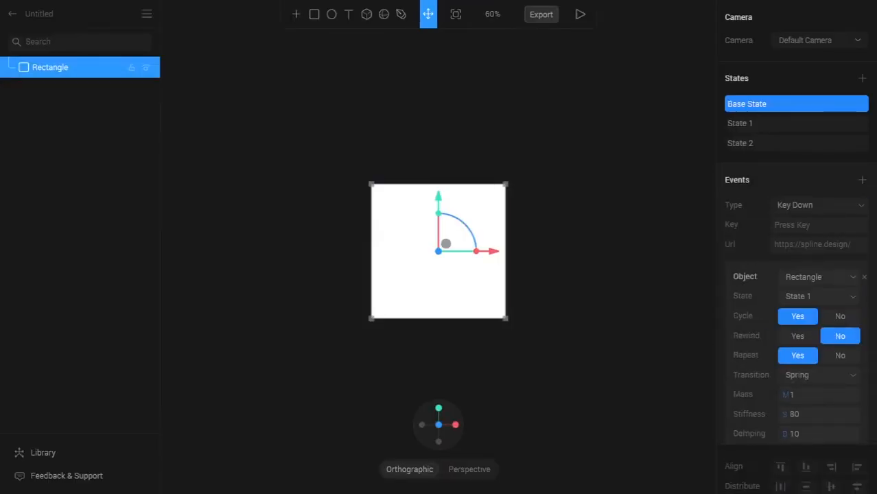
left_click(818, 225)
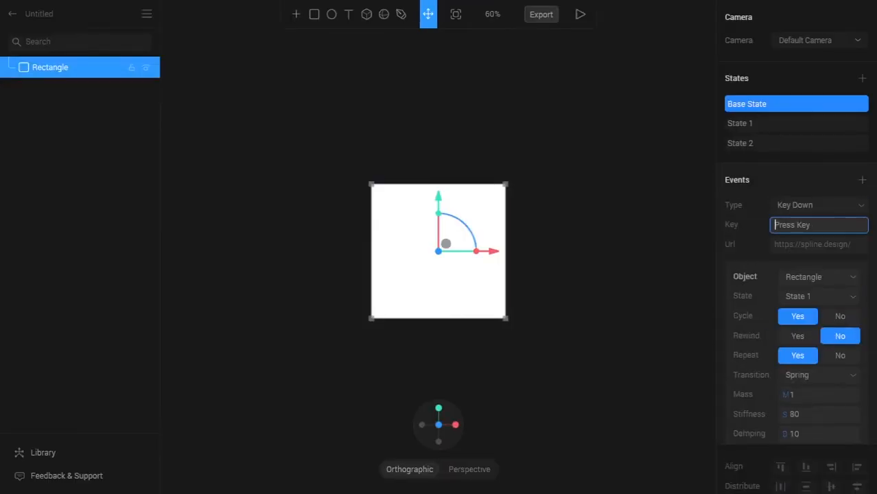
type("b")
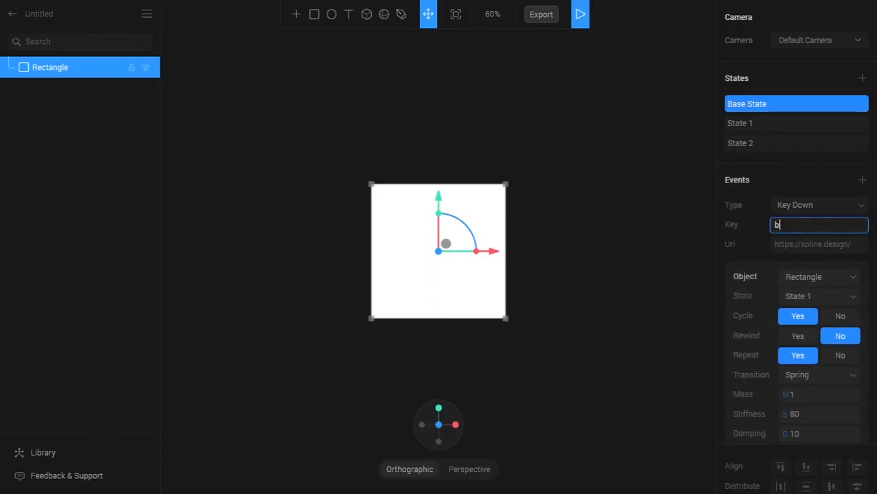
left_click(580, 14)
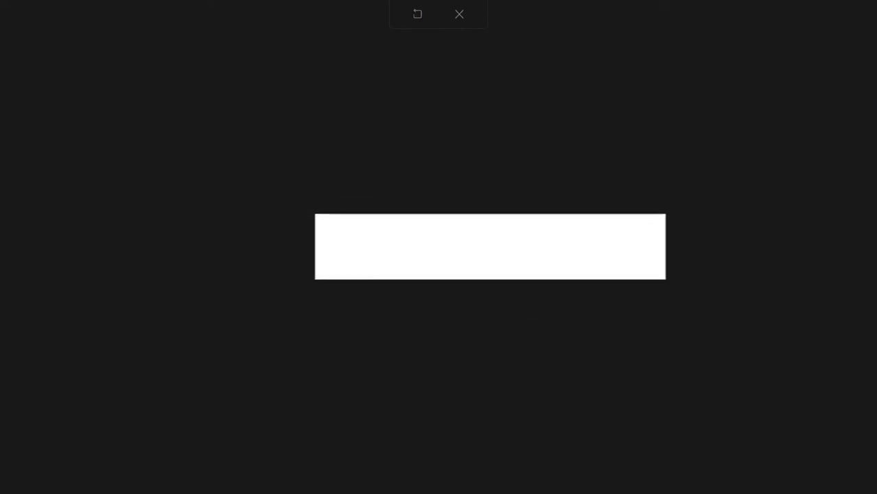
key("Escape")
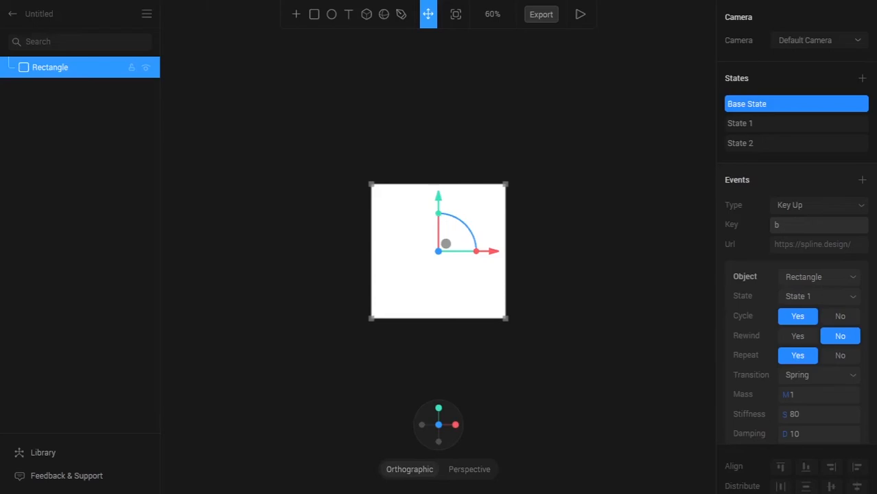
- Play the scene in presentation mode to test the rectangle's Key Up event for key b
key("space")
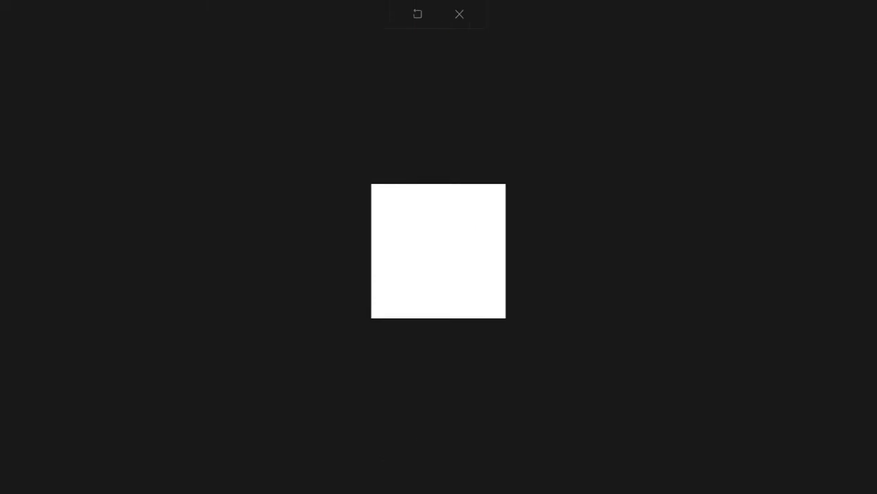